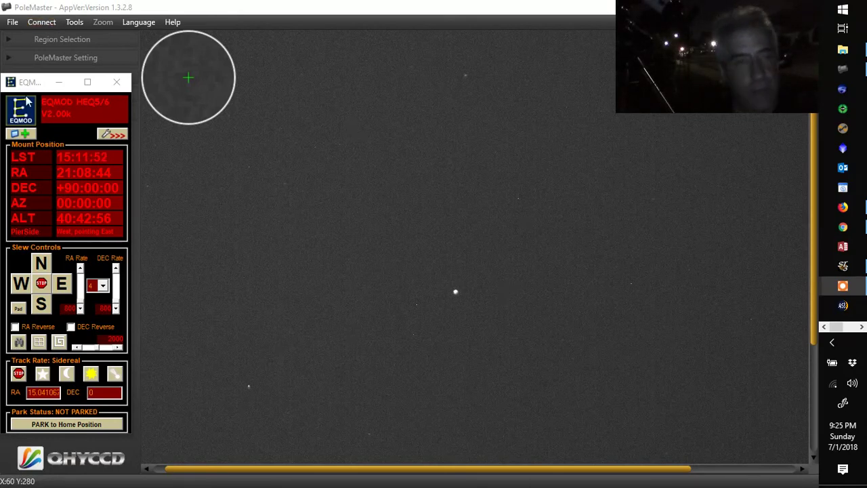
Connect the camera, hide EQMOD, try 200 ms and gain 90, then settle on 50 ms, gain 50
click(43, 27)
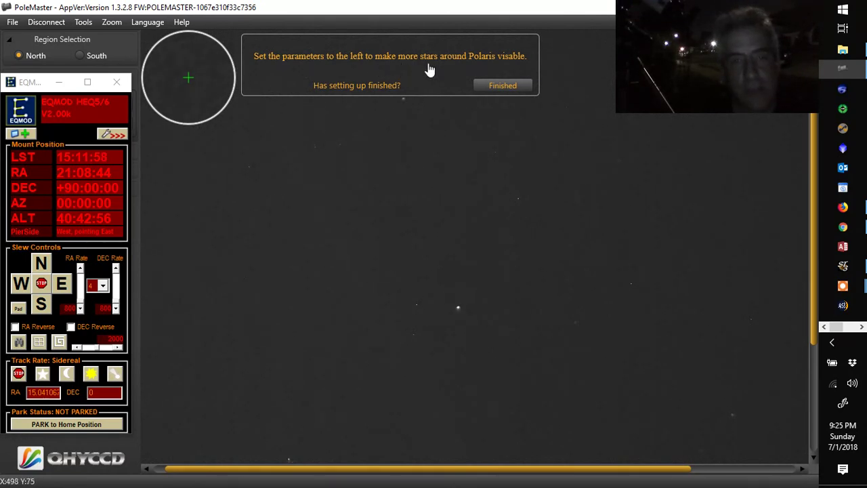
click(60, 83)
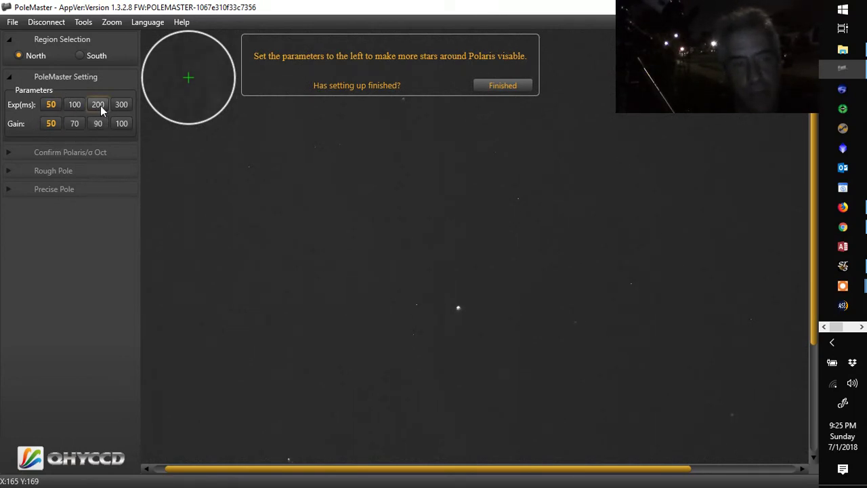
click(100, 106)
click(54, 105)
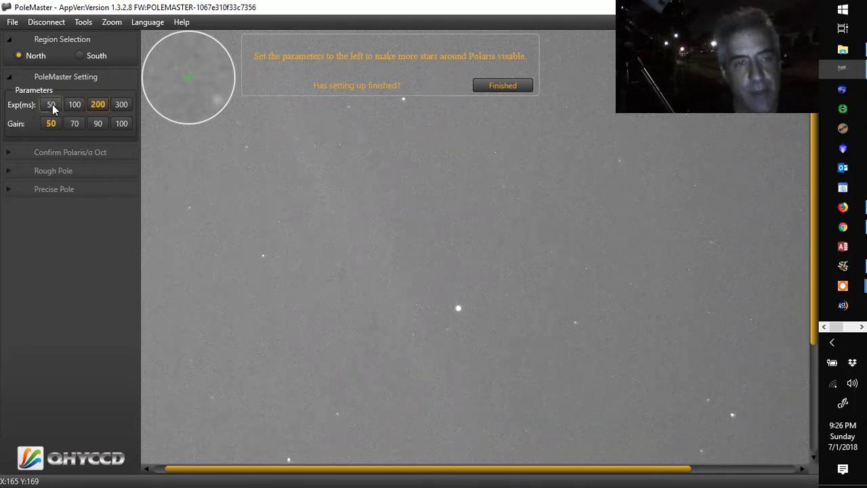
click(97, 124)
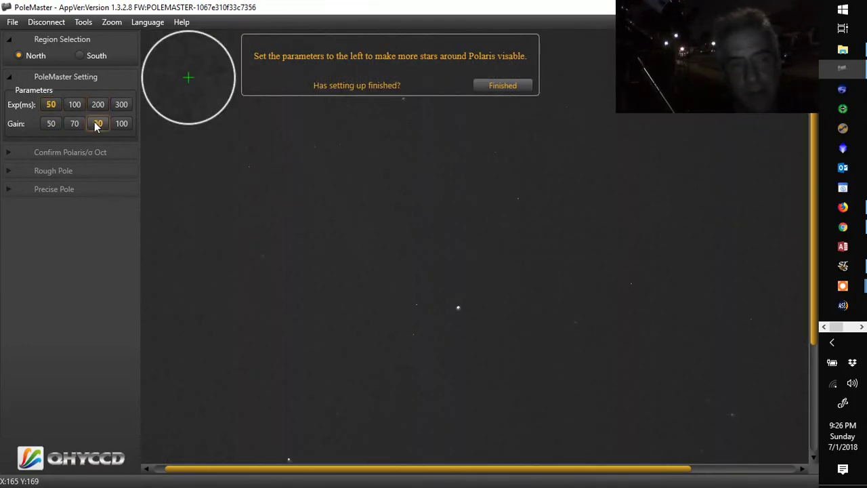
click(51, 124)
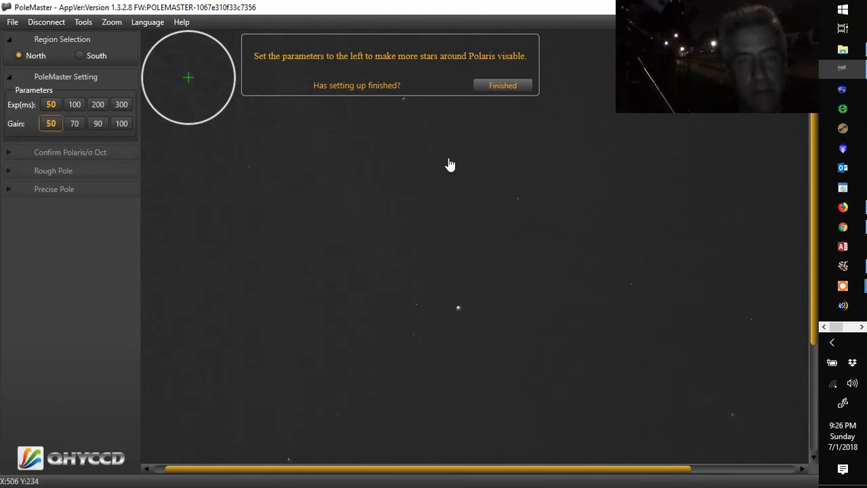
Finish camera setup, fit the template to Polaris's stars, and decline reusing the old axis centre
click(495, 85)
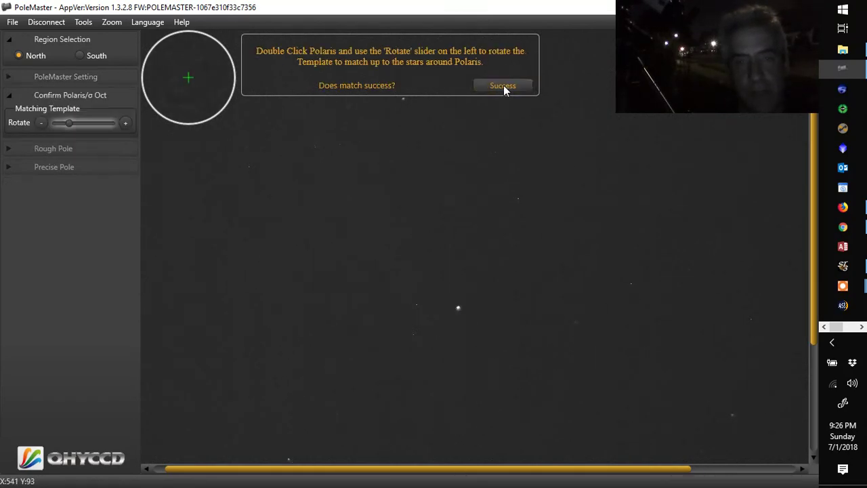
double_click(458, 308)
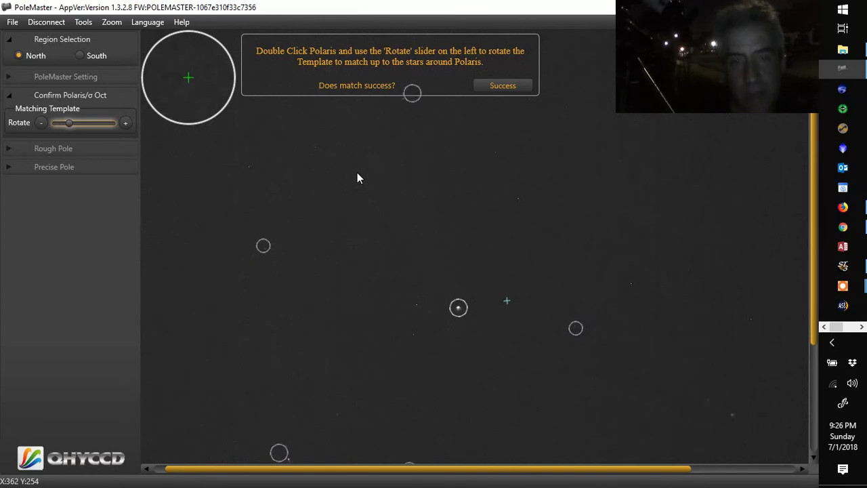
key(Left)
key(Left)
key(Left)
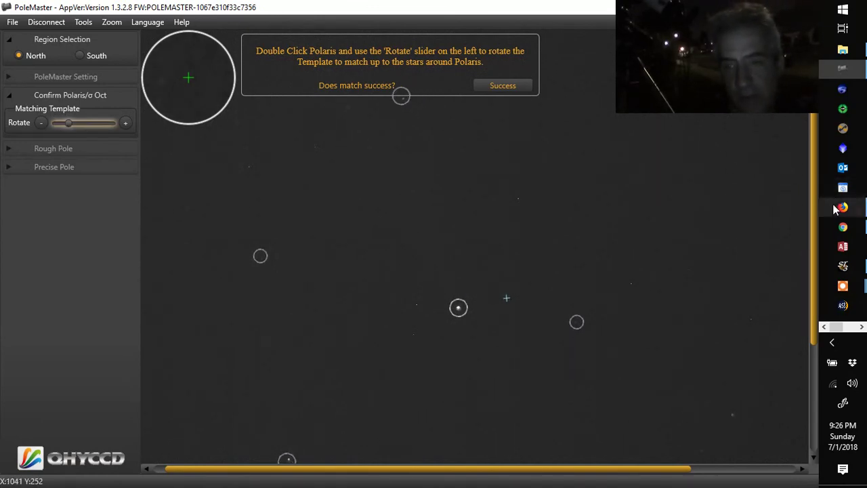
scroll(809, 268, down, 1)
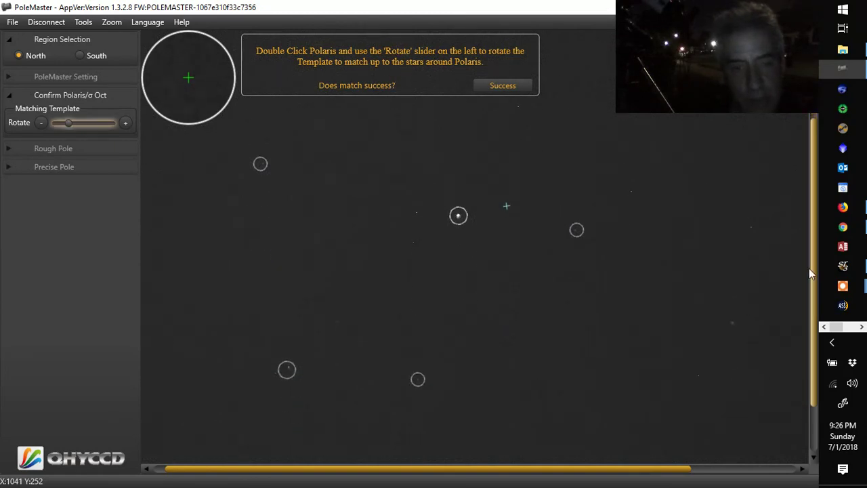
drag(809, 261, 803, 192)
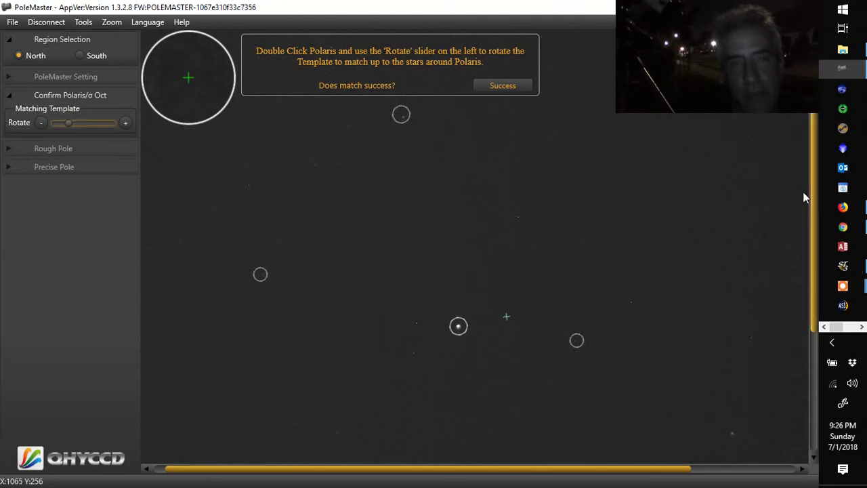
click(514, 84)
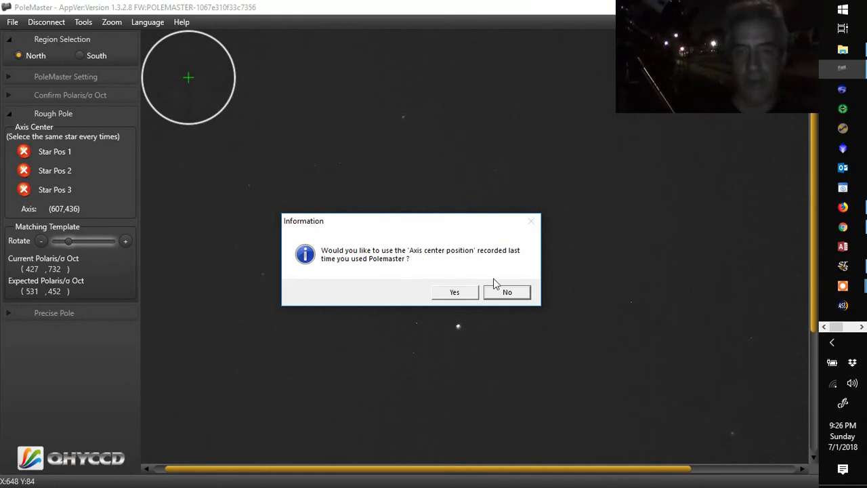
click(517, 294)
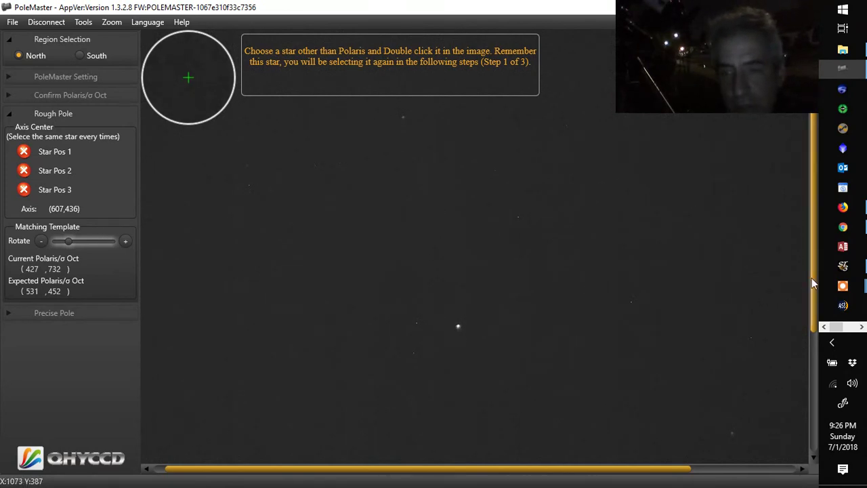
Scroll the sky image down and mark a non-Polaris reference star as Star Pos 1
drag(815, 283, 815, 371)
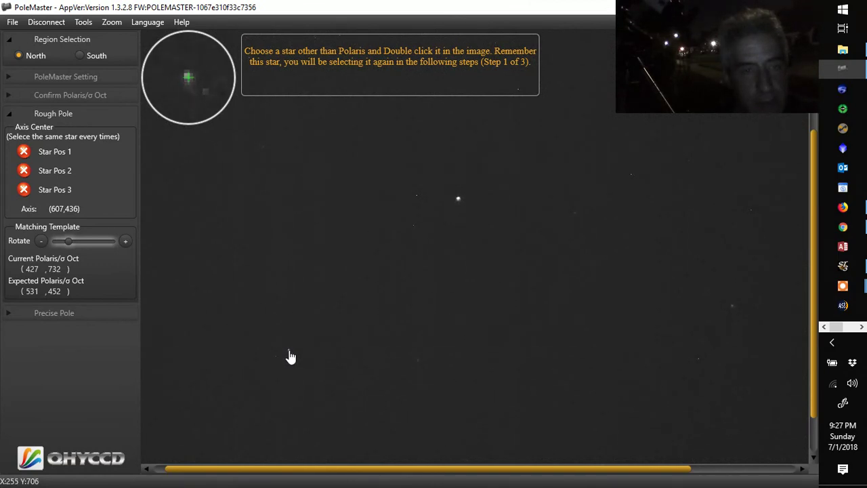
double_click(290, 357)
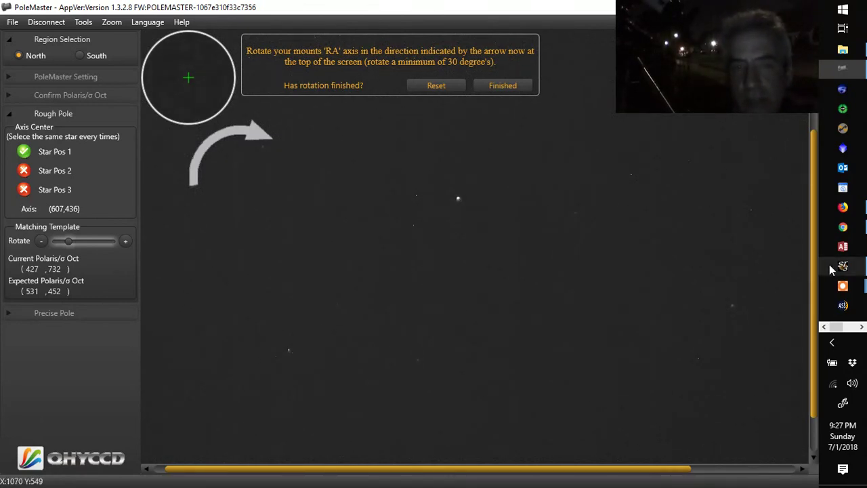
Slew the mount west in EQMOD to rotate RA at least 30°, then confirm it's finished
mouse_move(847, 274)
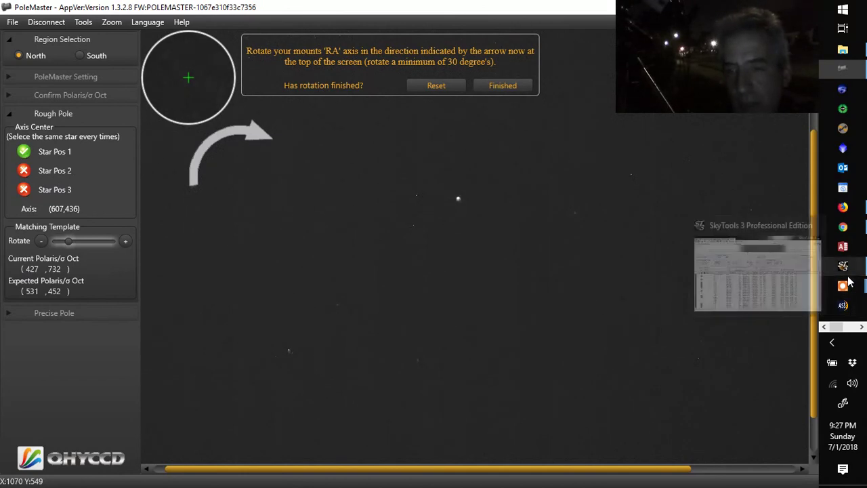
mouse_move(847, 209)
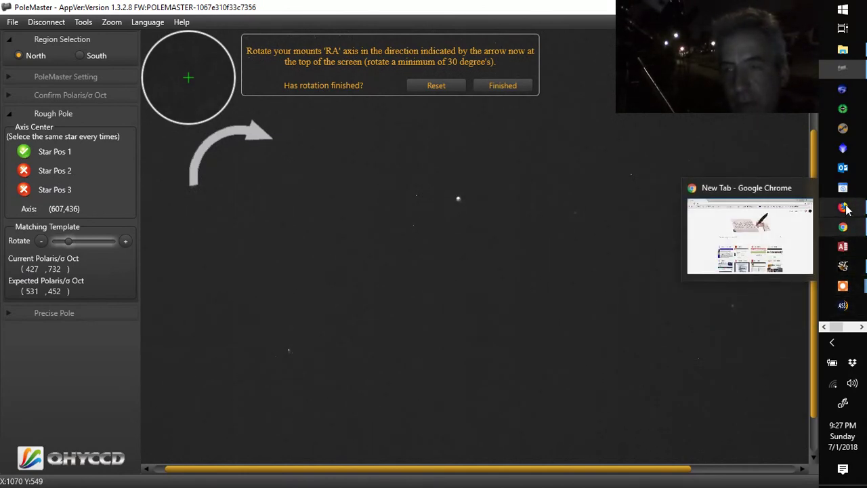
click(864, 327)
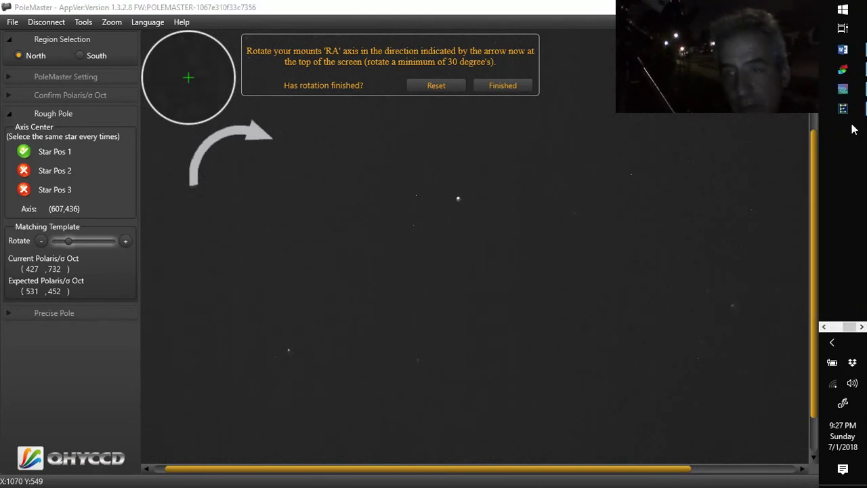
click(843, 109)
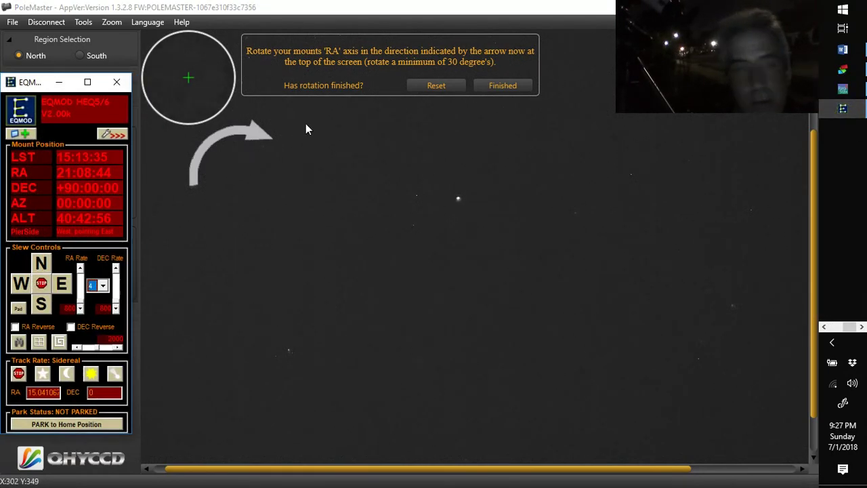
click(20, 290)
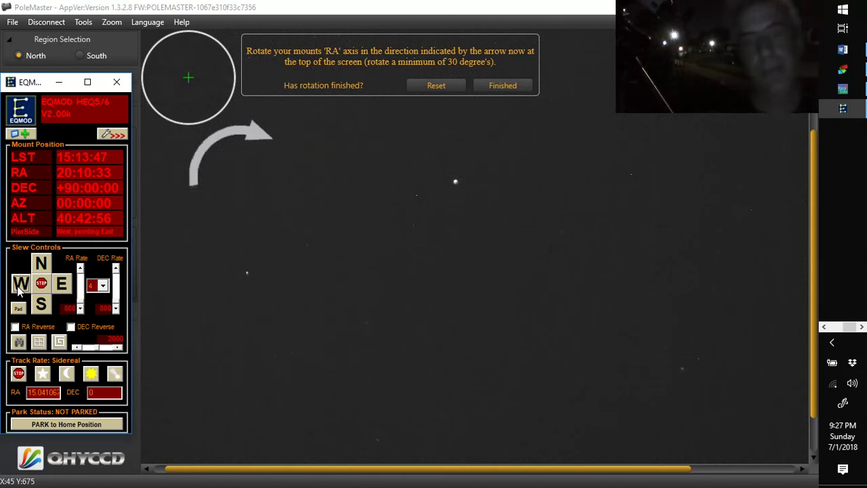
click(490, 84)
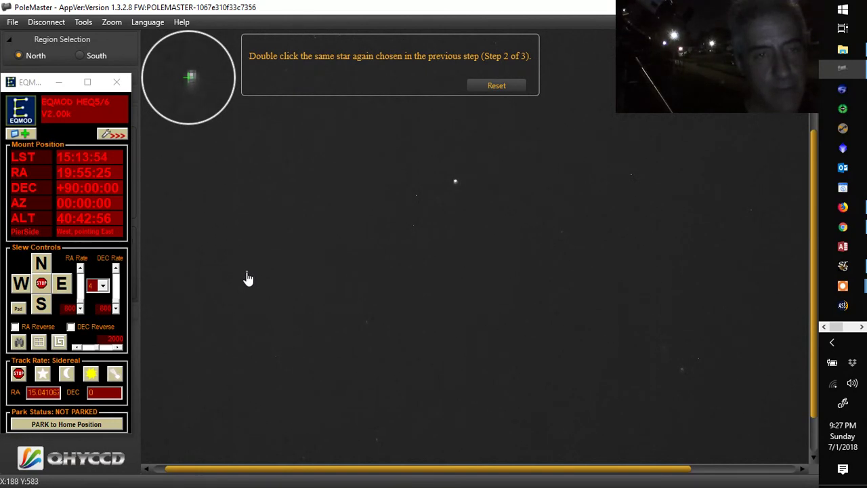
Mark the reference star for position 2, rotate RA again and confirm, then mark it for position 3
double_click(248, 274)
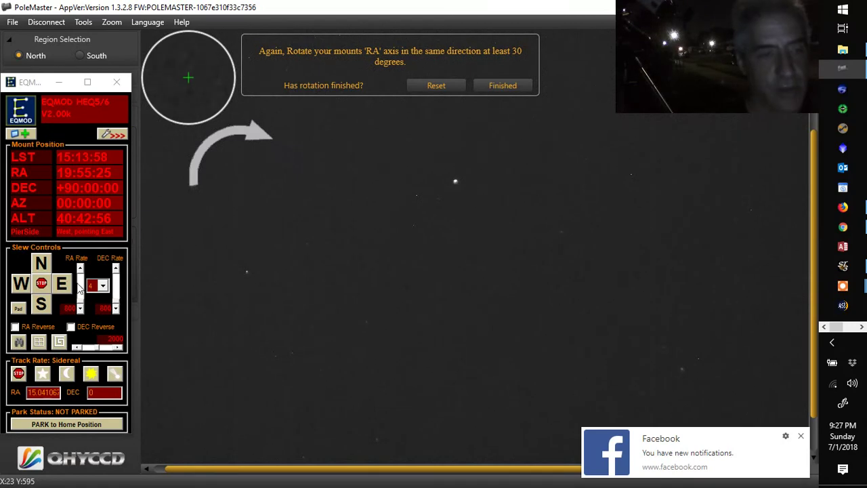
click(23, 285)
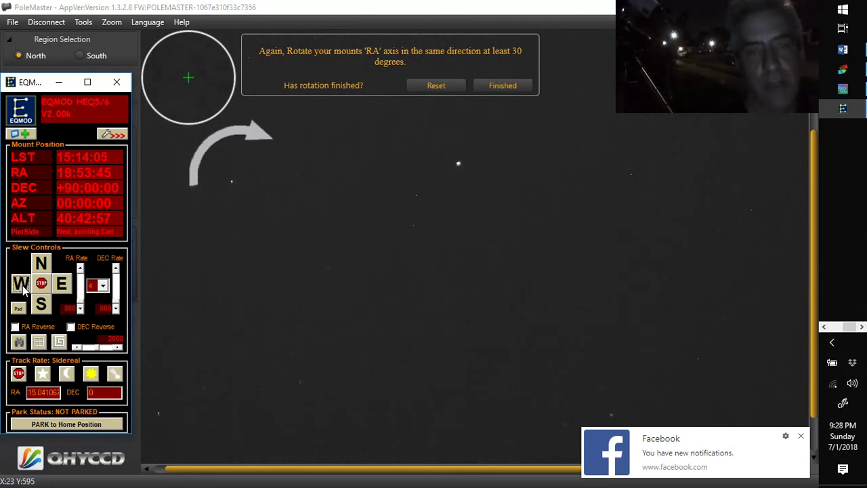
click(503, 87)
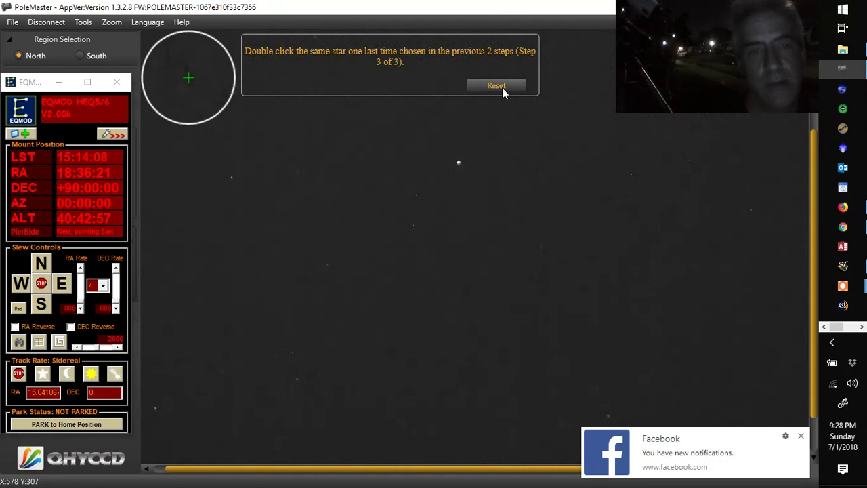
double_click(232, 180)
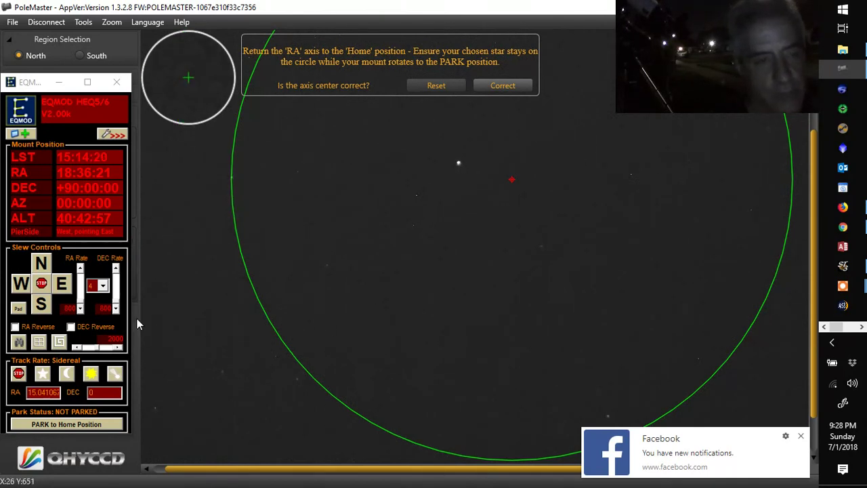
Park the mount at its home position in EQMOD and accept the computed axis centre
click(52, 425)
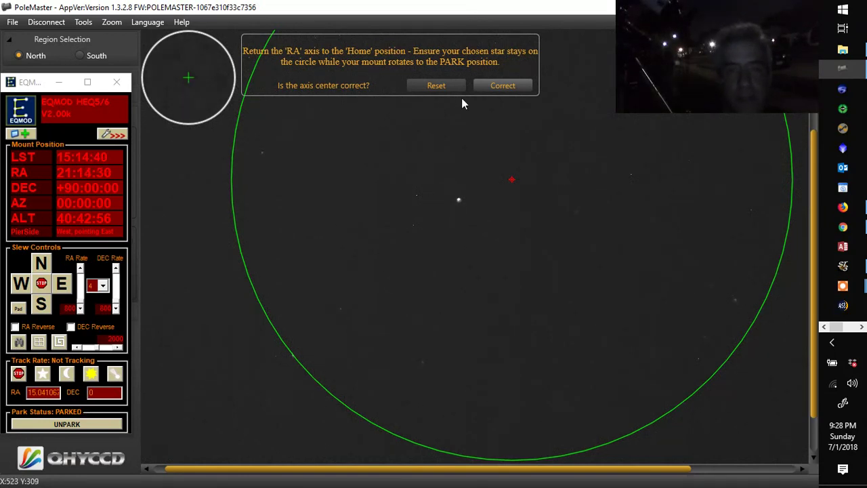
click(497, 90)
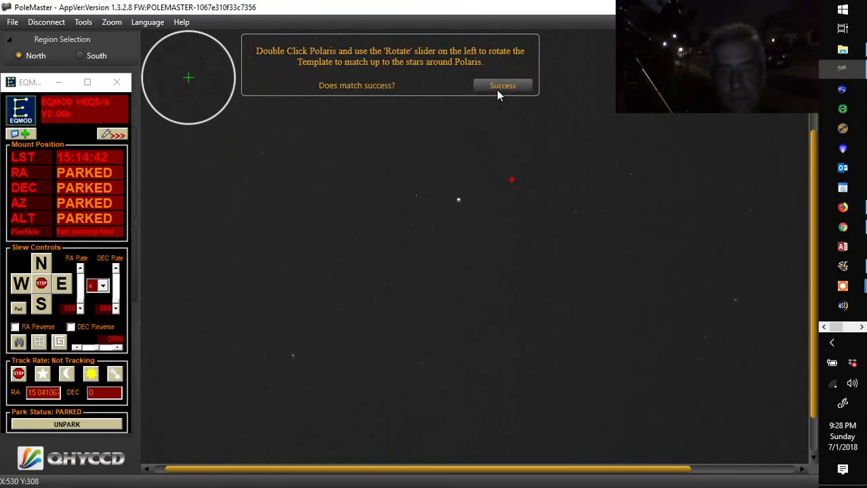
Overlay the star template on Polaris and accept the match as a success
double_click(458, 201)
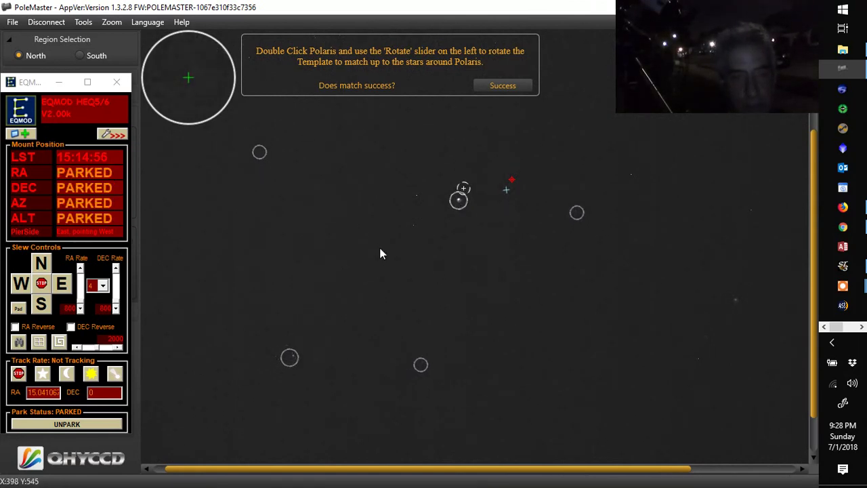
click(510, 87)
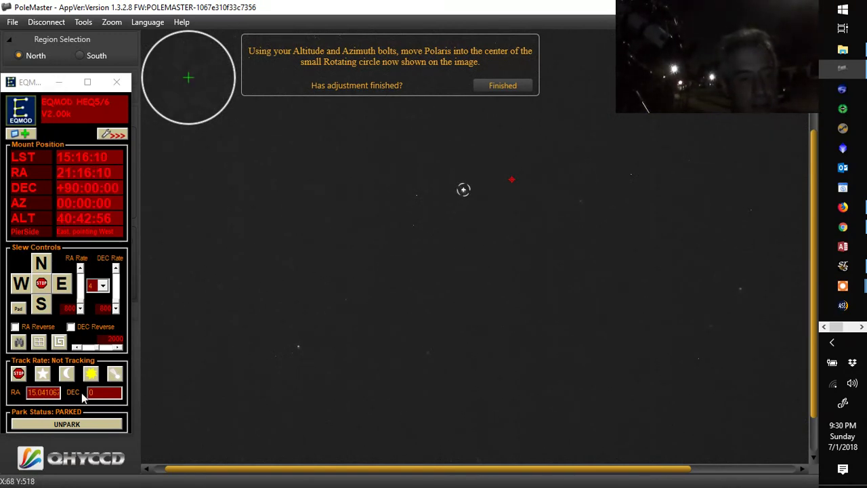
Unpark the mount with sidereal tracking, confirm the bolt adjustment, and rematch the Polaris template
click(67, 424)
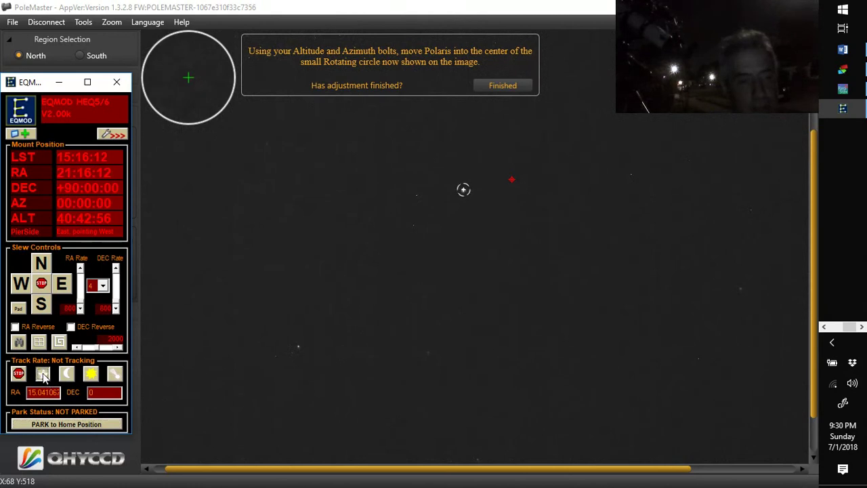
click(43, 374)
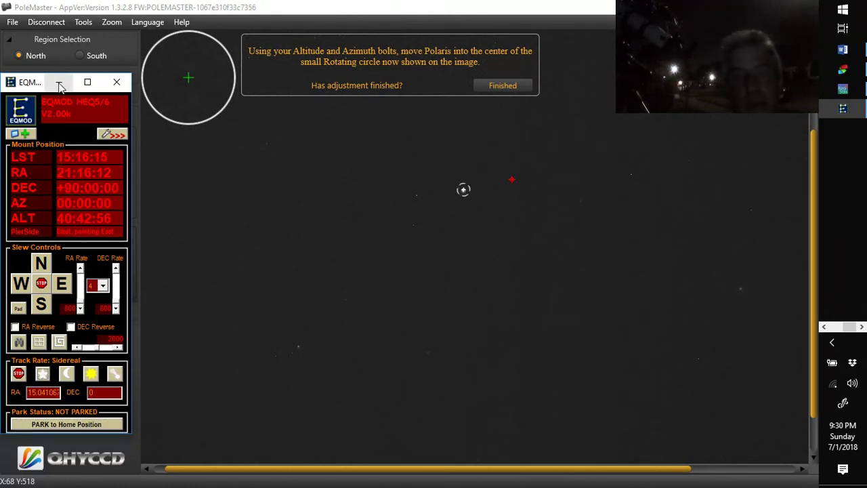
click(59, 82)
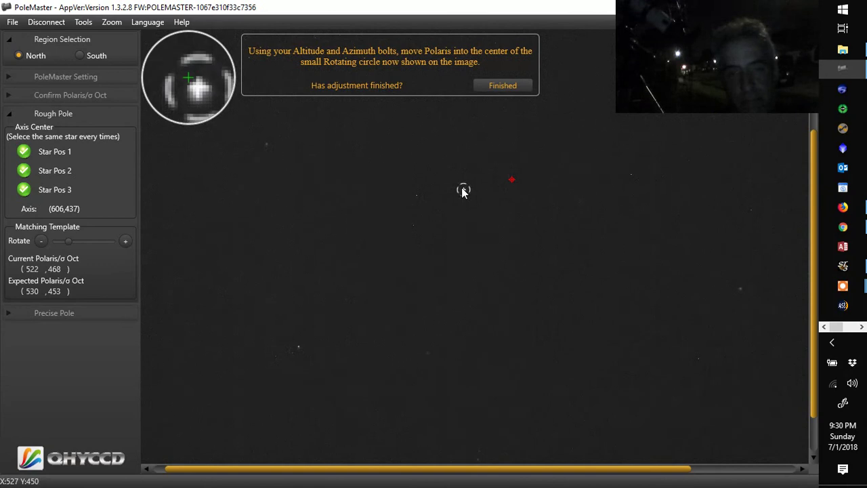
click(497, 89)
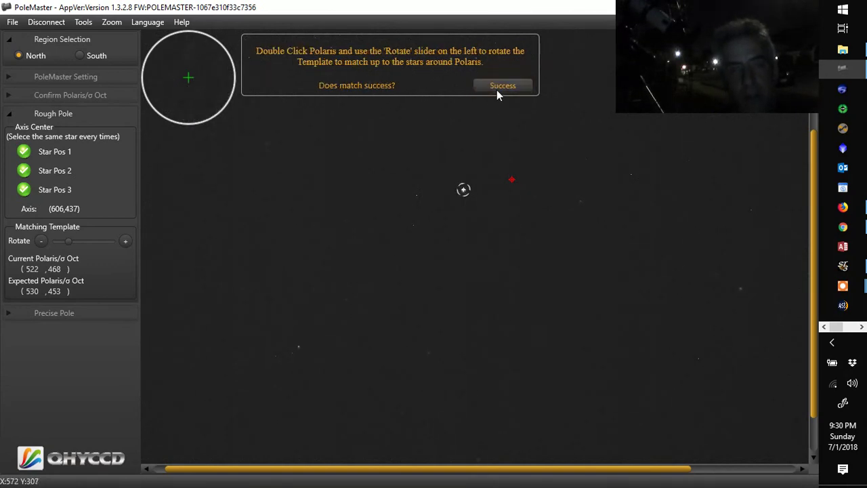
double_click(462, 191)
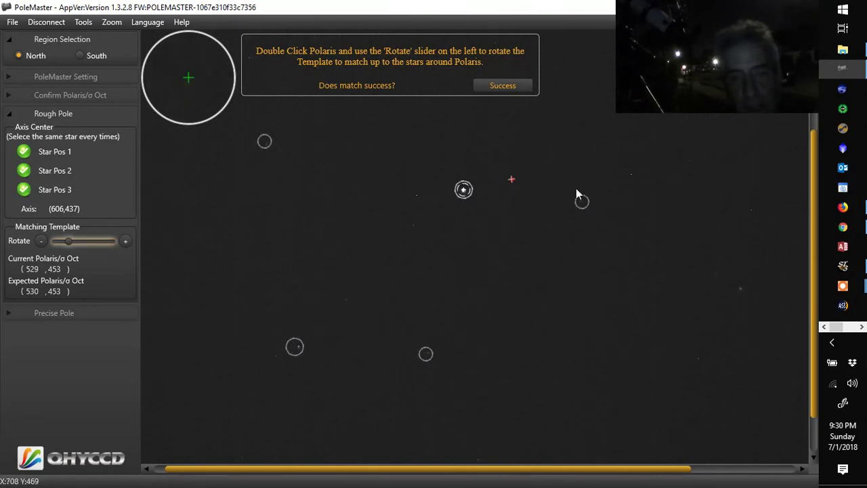
click(512, 87)
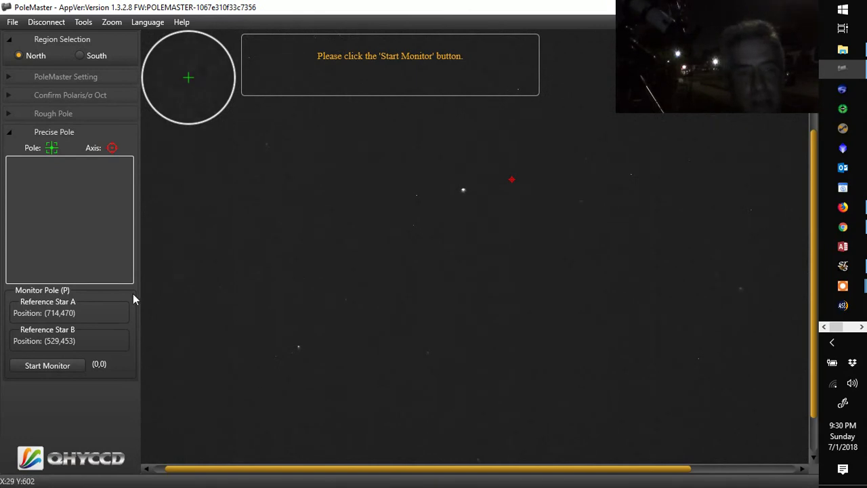
Start pole monitoring in Precise Pole mode so the Pole marker can be brought onto the Axis circle
click(39, 364)
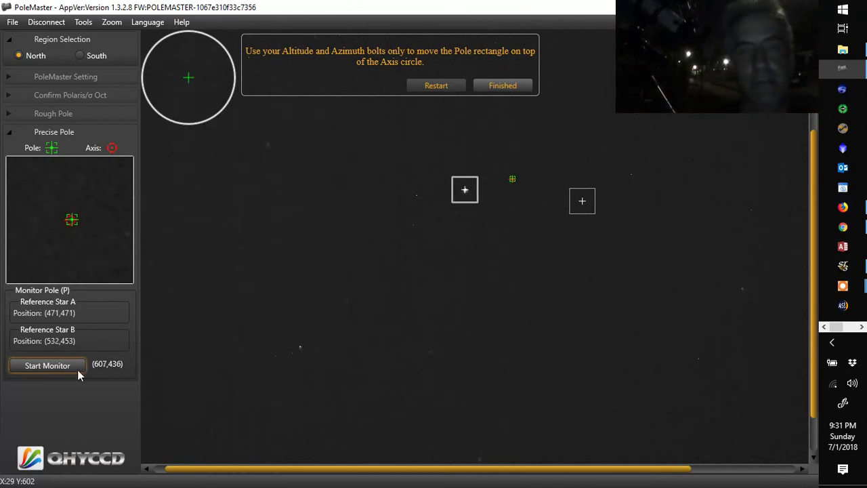
Confirm the Precise Pole bolt adjustment as finished, closing the instruction box
click(509, 86)
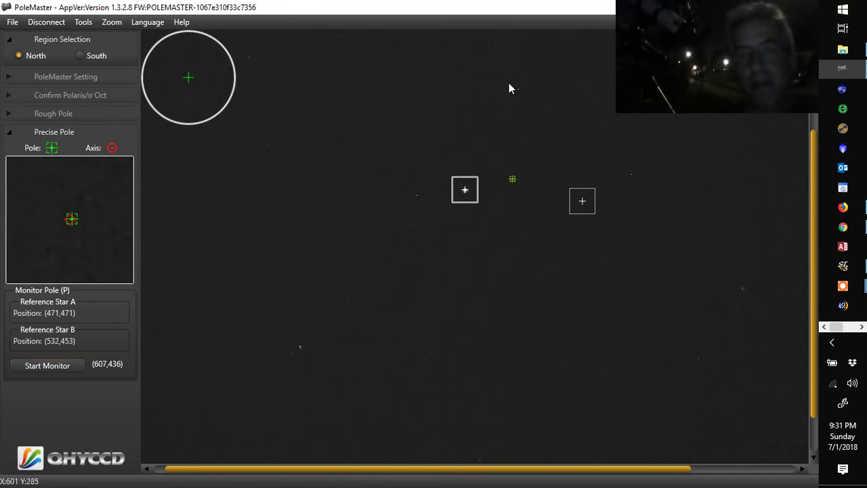